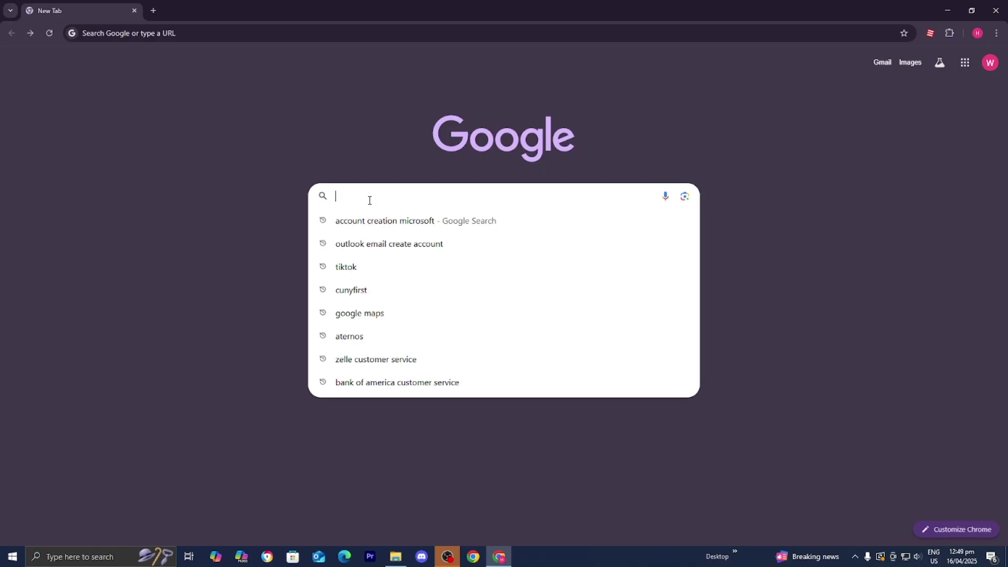
# Step: Search Google for 'account creation microsoft' and open the Microsoft account page result
pyautogui.press('Down')
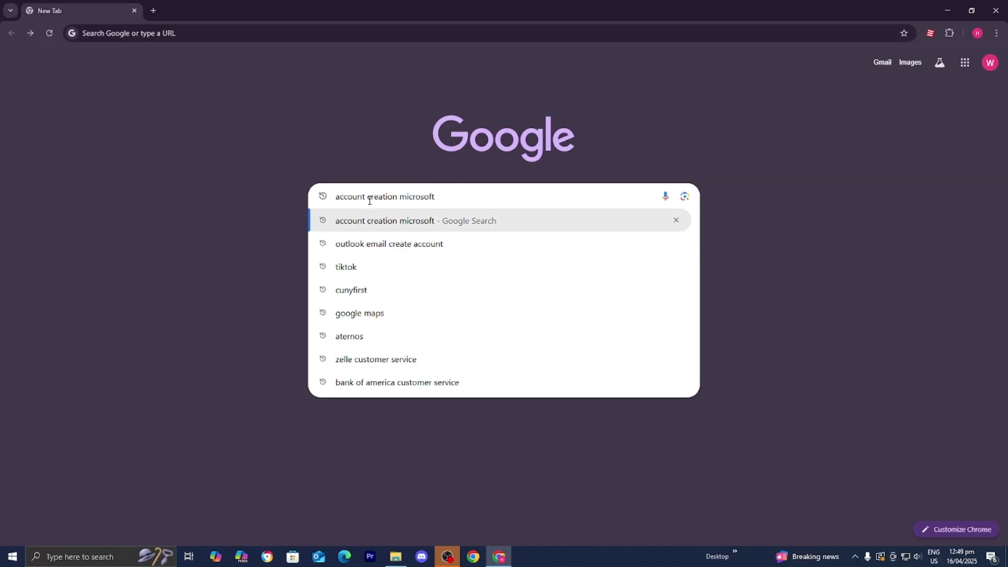
pyautogui.press('Return')
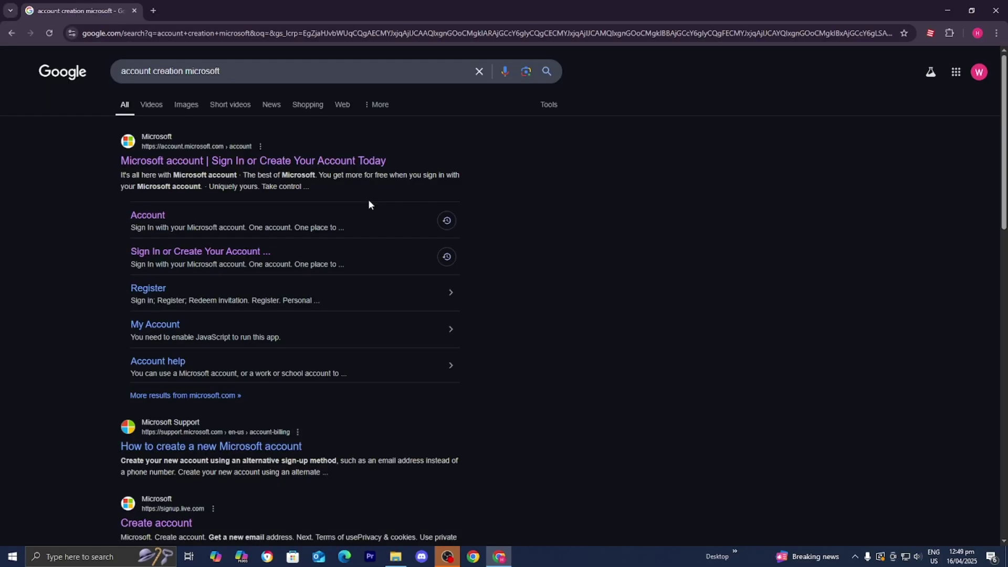
pyautogui.click(219, 165)
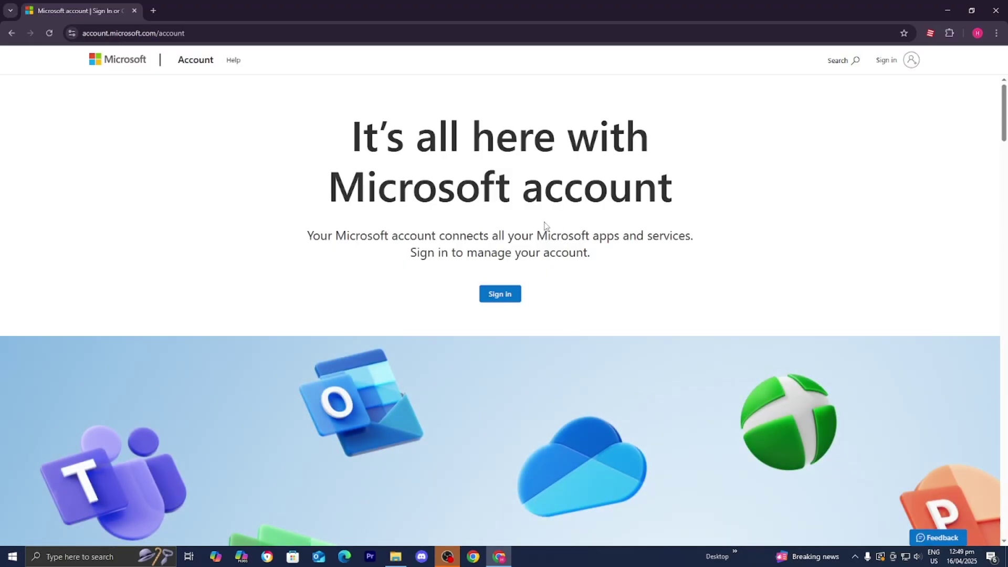
# Step: Go to the Microsoft sign-in page and choose 'Create one!' to start a new account
pyautogui.click(506, 297)
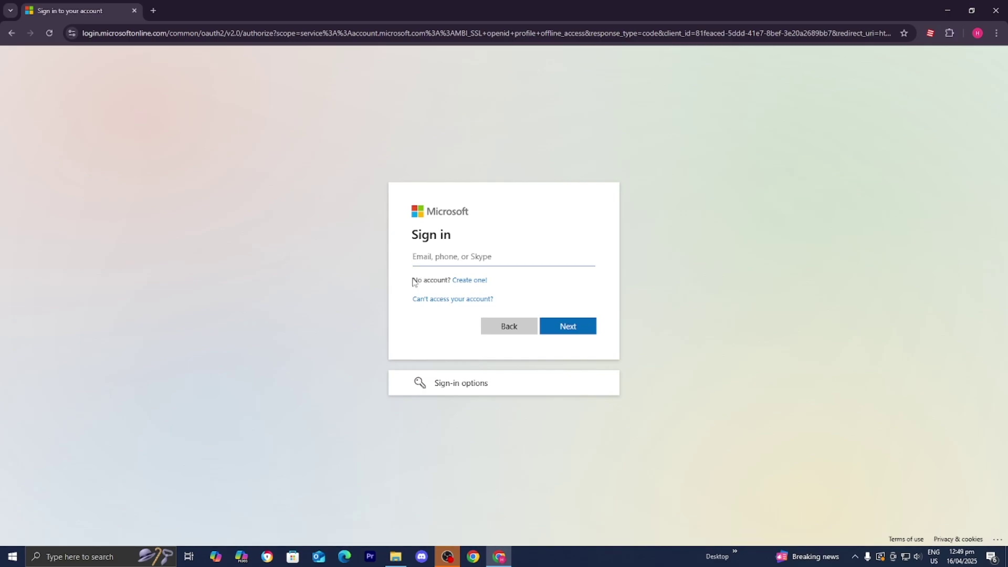
pyautogui.moveTo(413, 283); pyautogui.dragTo(499, 286)
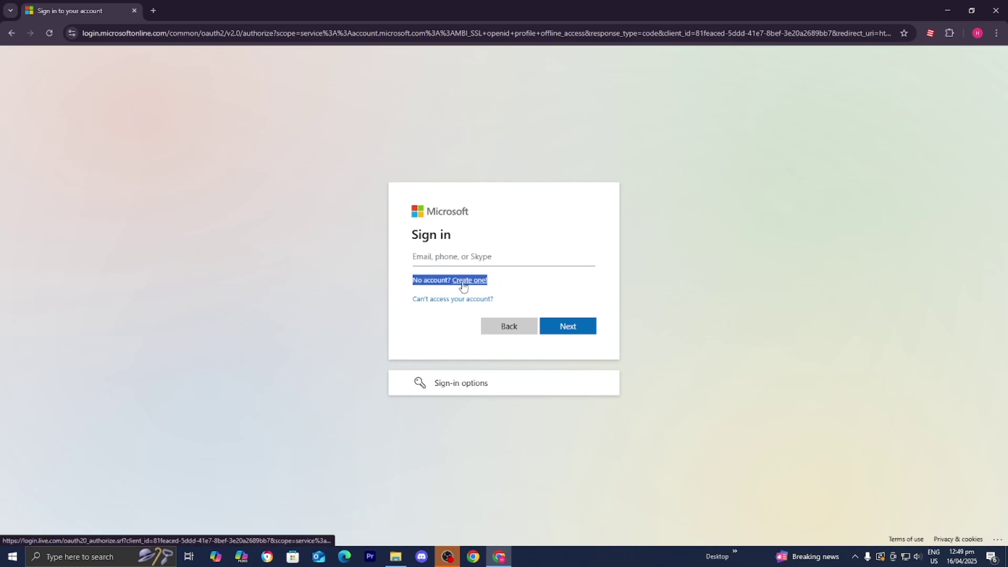
pyautogui.click(442, 280)
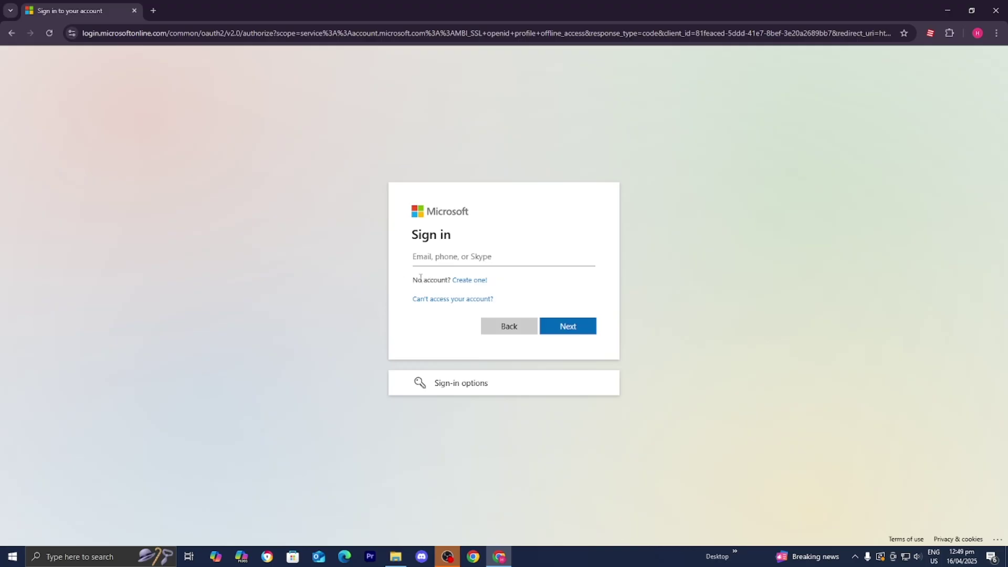
pyautogui.click(482, 281)
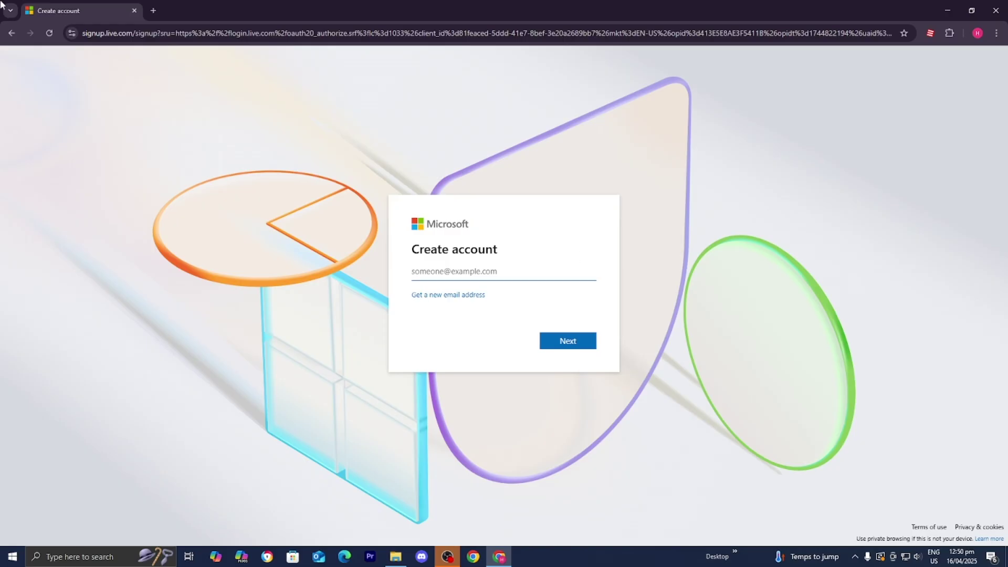
pyautogui.click(464, 298)
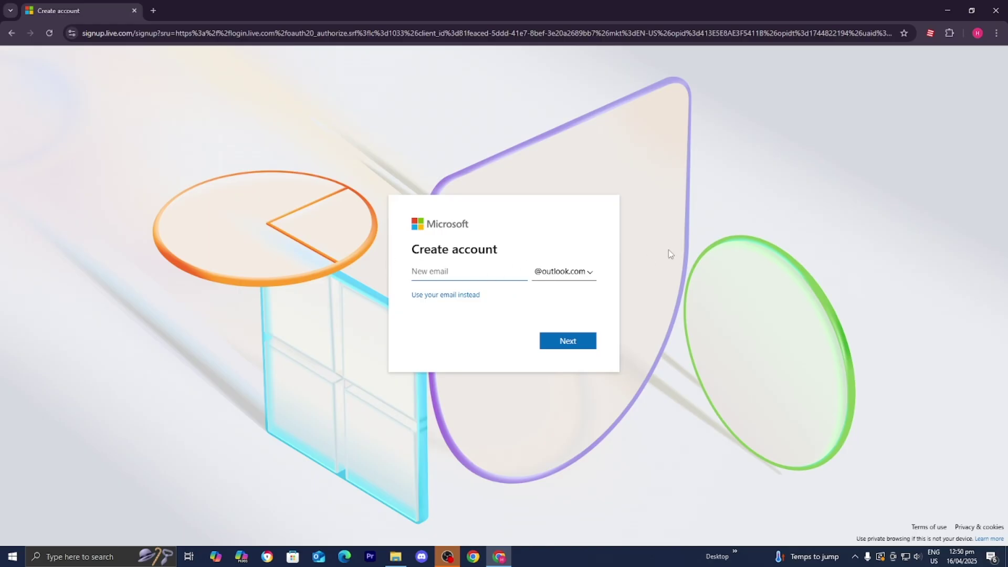
pyautogui.click(575, 341)
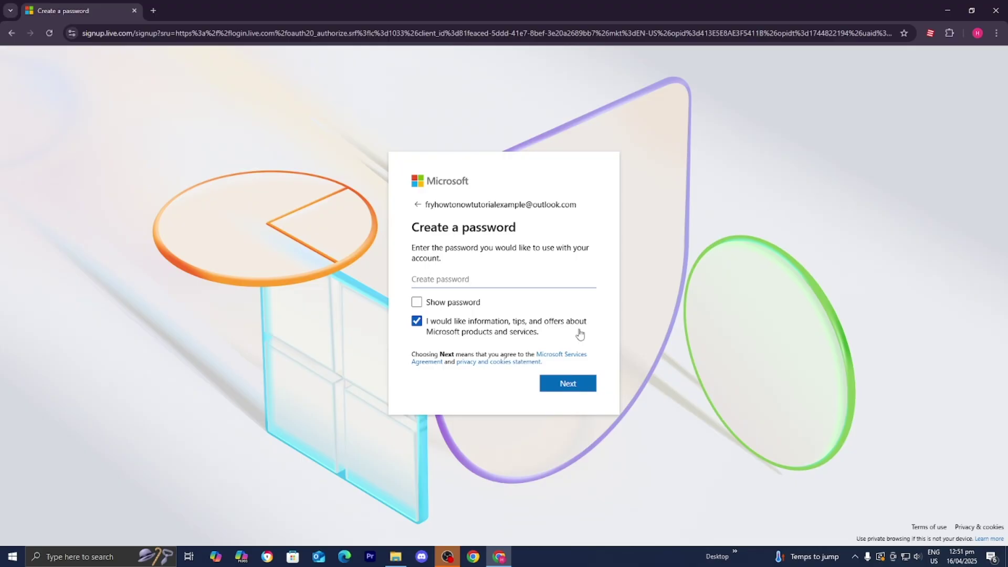
# Step: Paste the new account's password and submit it
pyautogui.click(455, 283)
pyautogui.hotkey('ctrl', 'v')
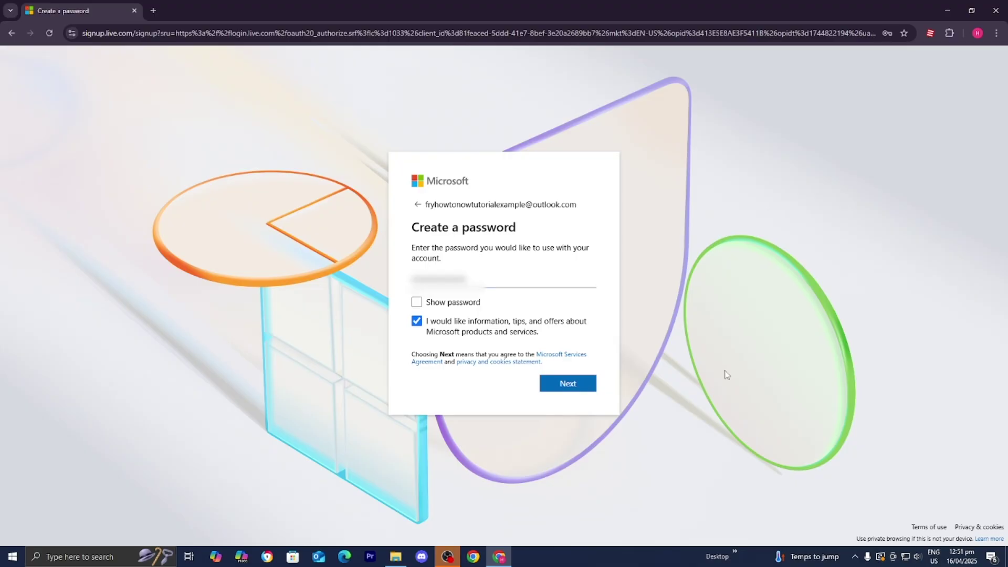
pyautogui.click(577, 388)
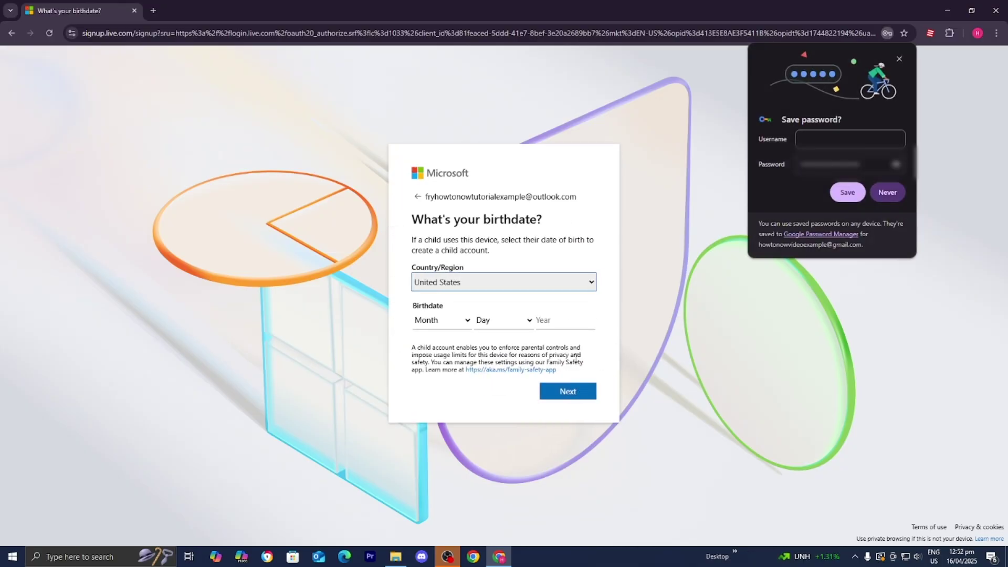
pyautogui.click(533, 264)
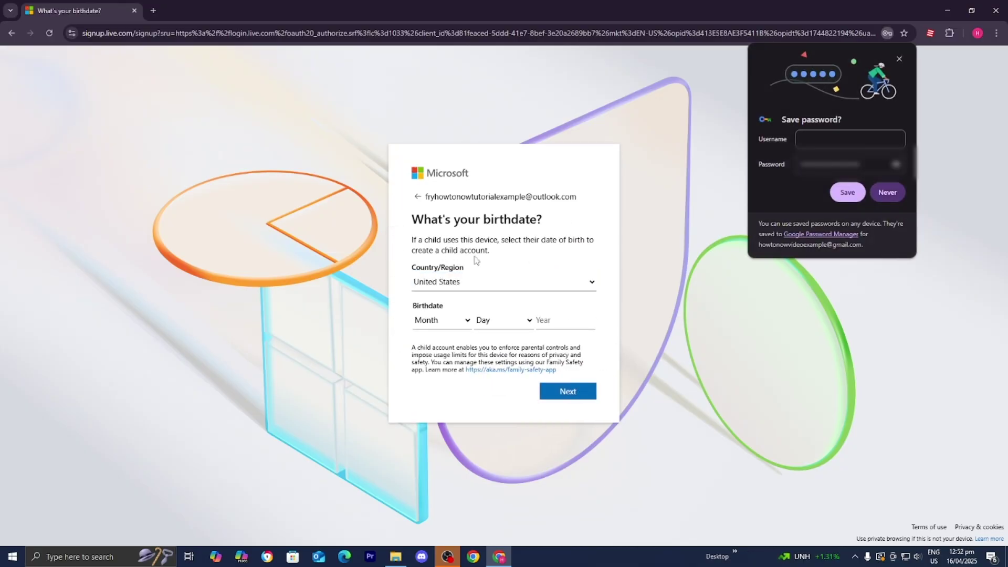
pyautogui.click(464, 291)
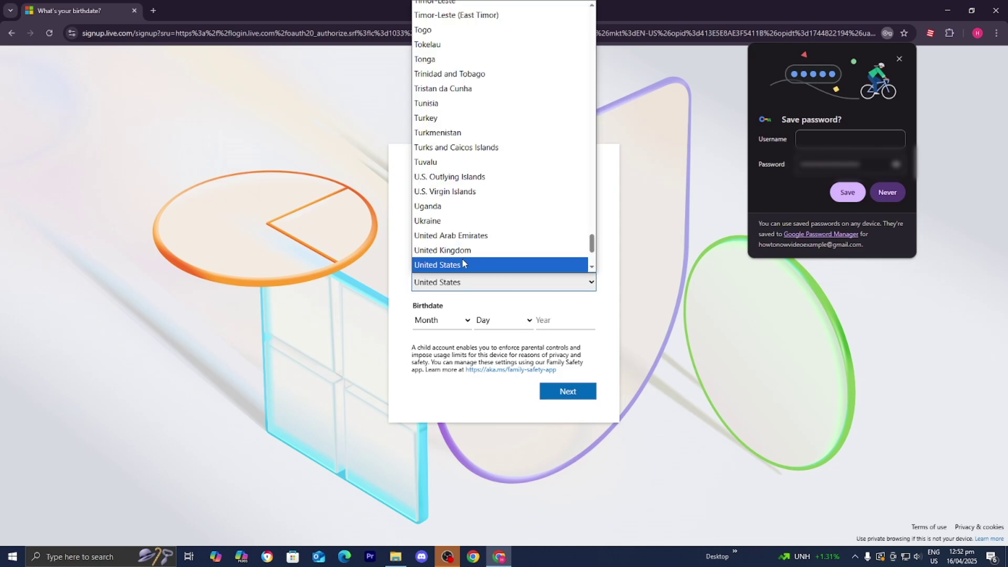
pyautogui.click(457, 264)
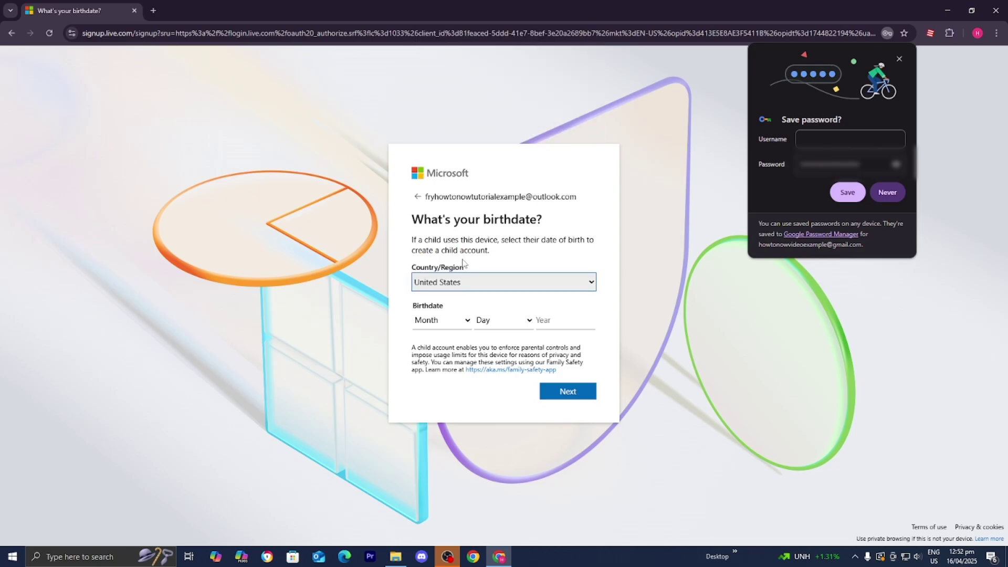
pyautogui.click(431, 321)
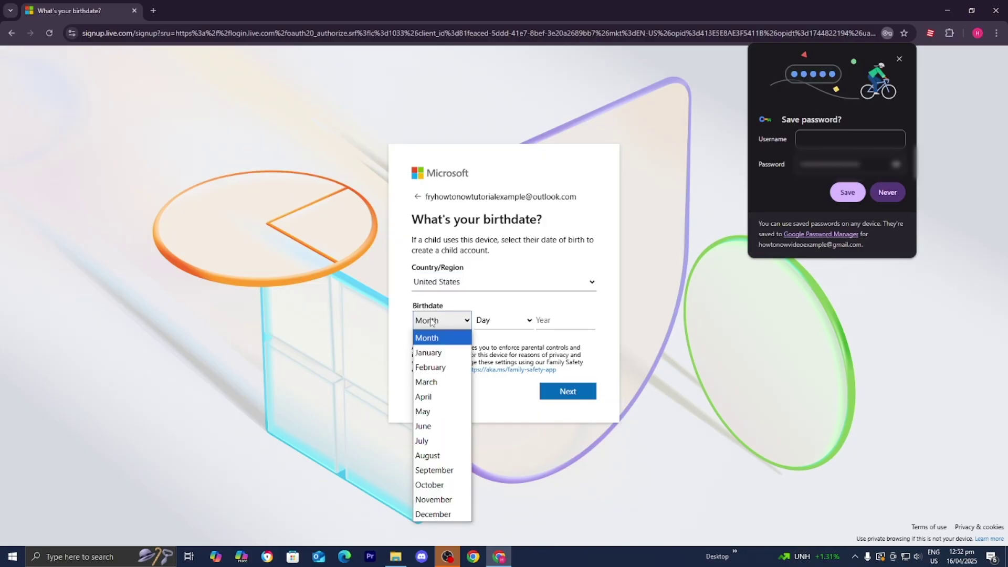
pyautogui.click(440, 470)
pyautogui.click(503, 320)
pyautogui.click(499, 302)
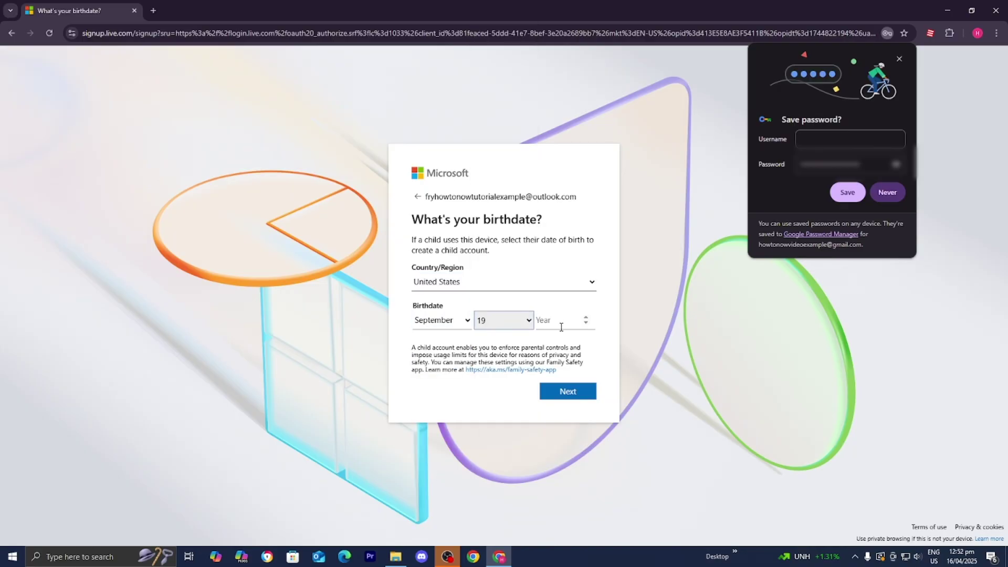
pyautogui.click(563, 327)
pyautogui.write('2004')
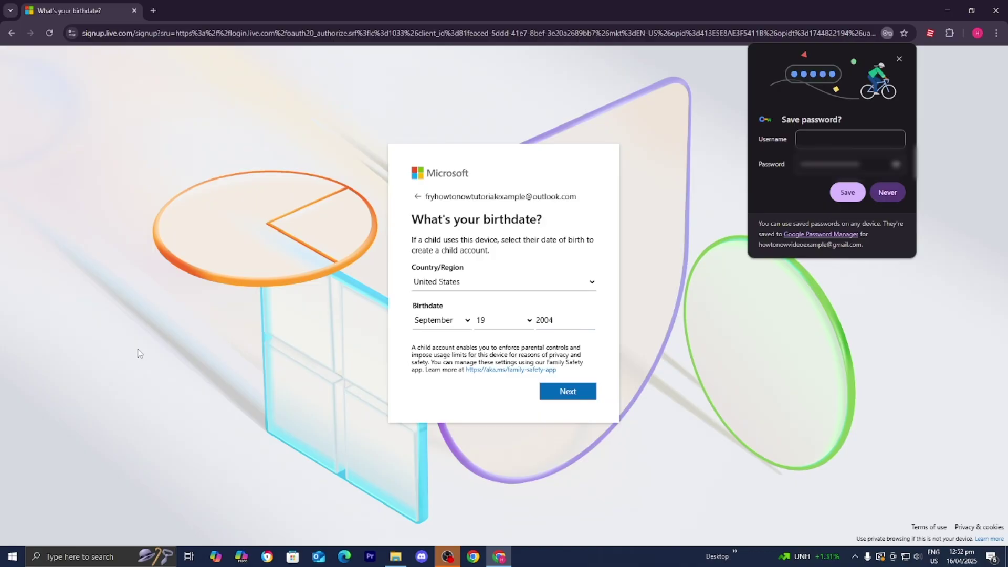
# Step: Submit the birthdate and solve the rotate-the-chair robot check puzzle
pyautogui.click(585, 399)
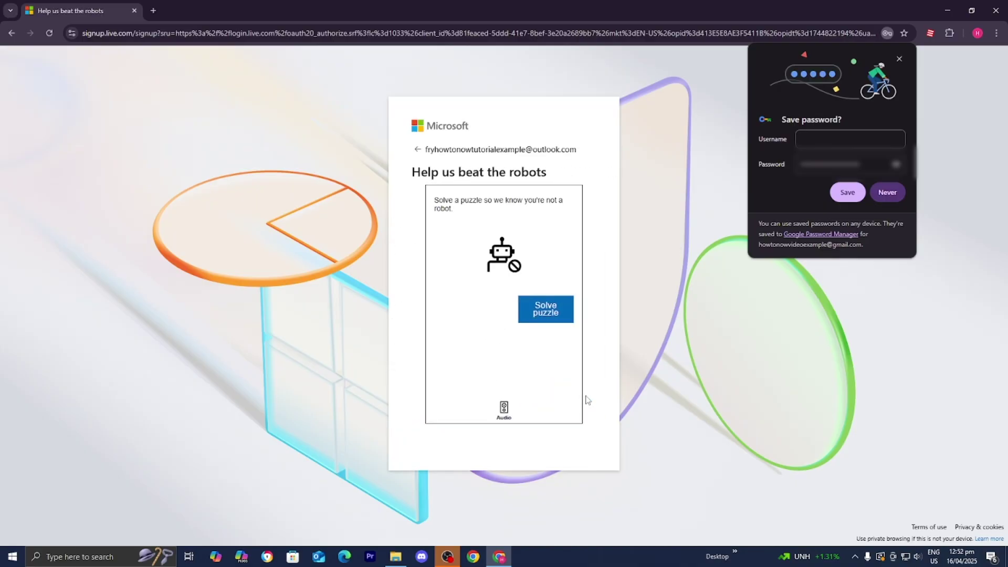
pyautogui.click(550, 321)
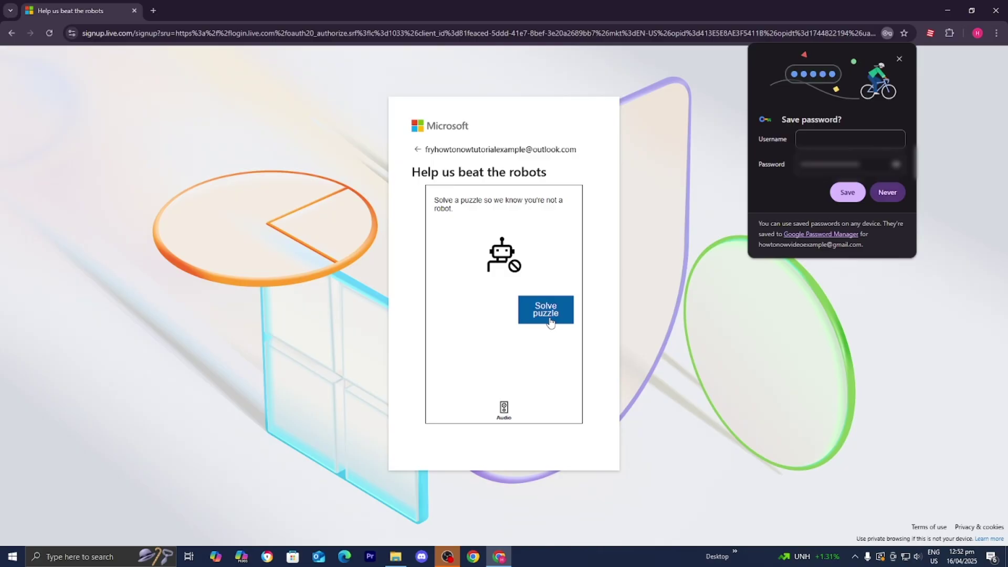
pyautogui.click(885, 195)
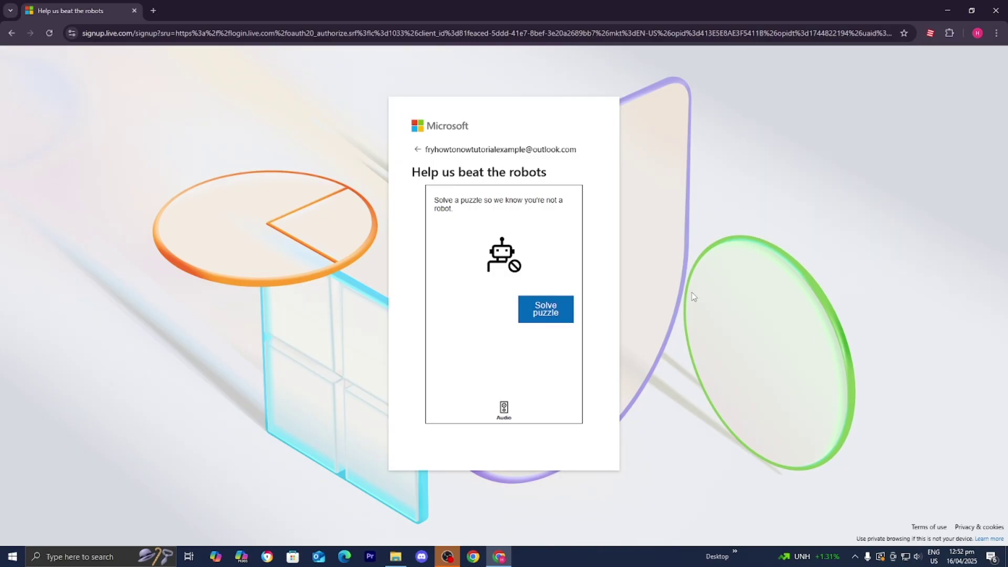
pyautogui.click(572, 301)
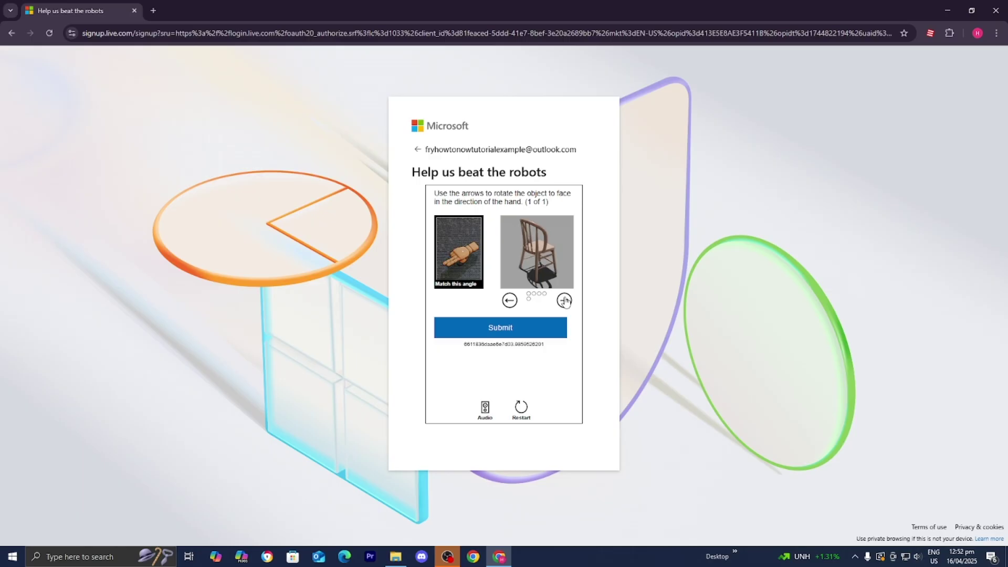
pyautogui.click(564, 300)
pyautogui.click(564, 301)
pyautogui.click(510, 300)
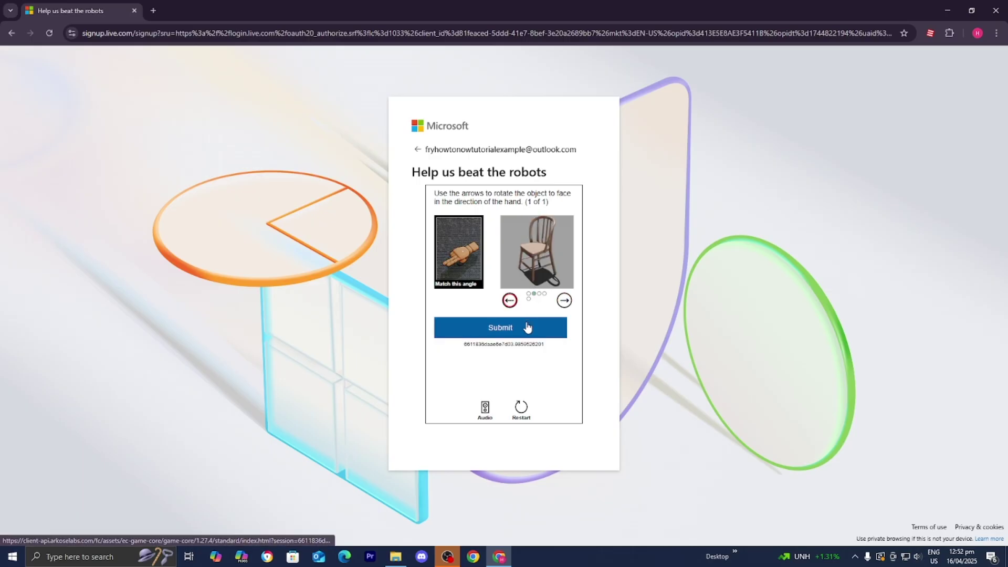
pyautogui.click(524, 328)
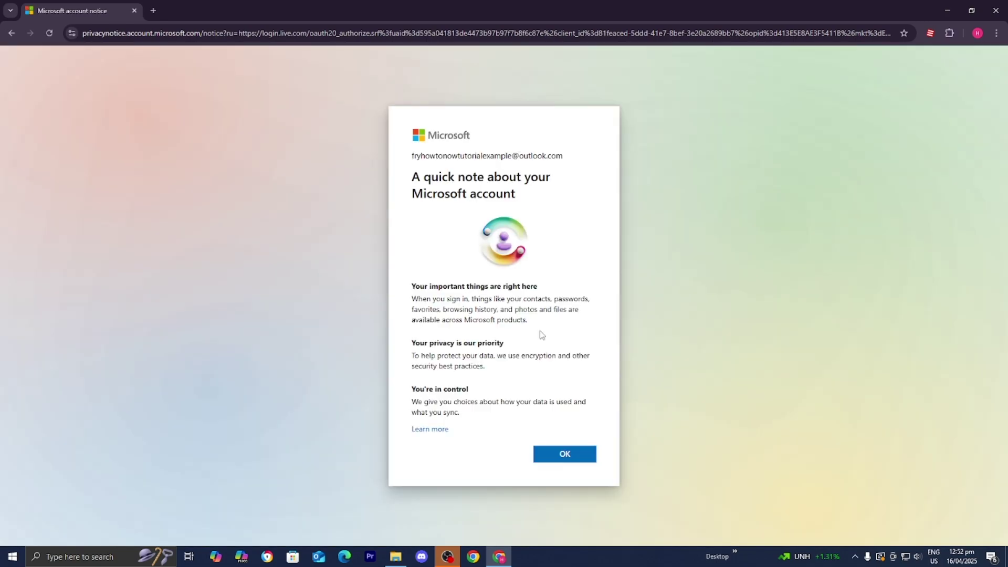
# Step: Acknowledge the new Microsoft account notice with OK
pyautogui.click(562, 449)
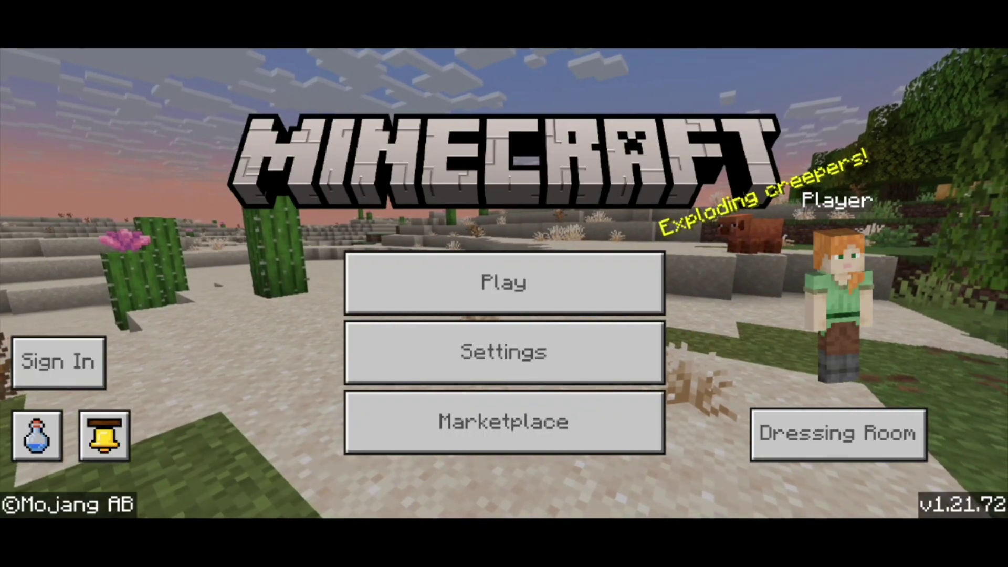
# Step: Start Microsoft sign-in from the Minecraft title screen
pyautogui.click(59, 362)
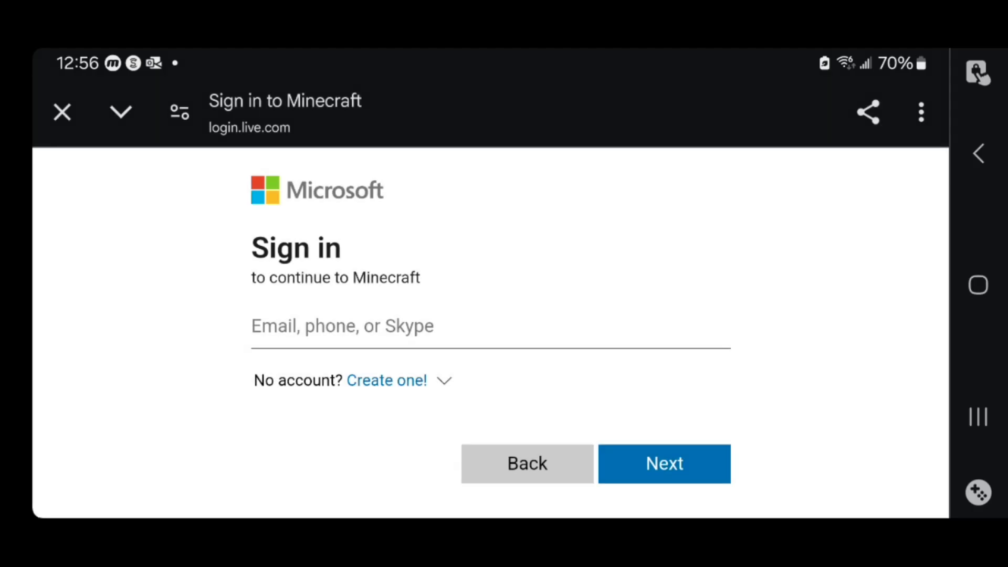
# Step: Sign in with the new account's e-mail and password, then skip passkey setup
pyautogui.click(368, 328)
pyautogui.hotkey('ctrl', 'v')
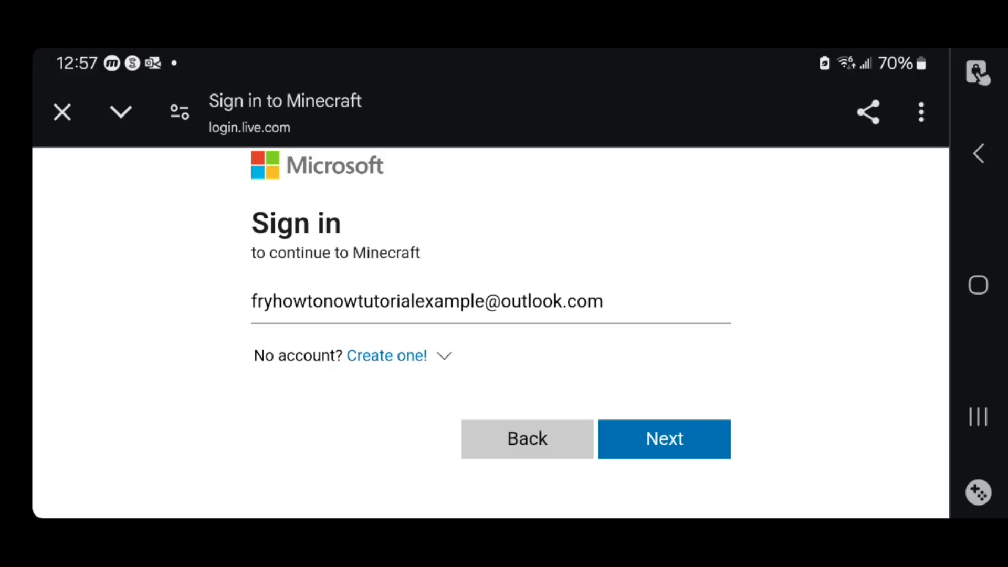
pyautogui.click(664, 439)
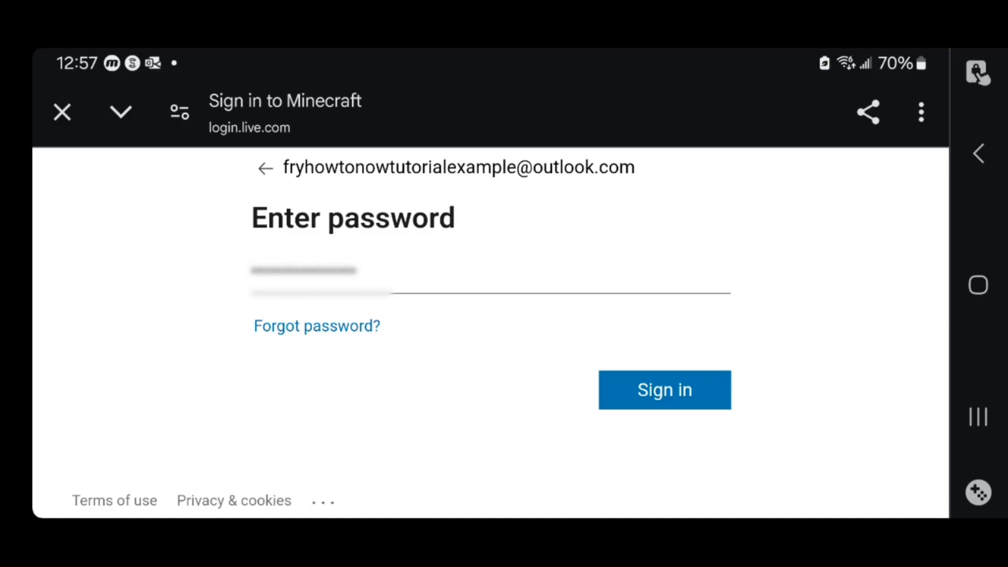
pyautogui.click(665, 390)
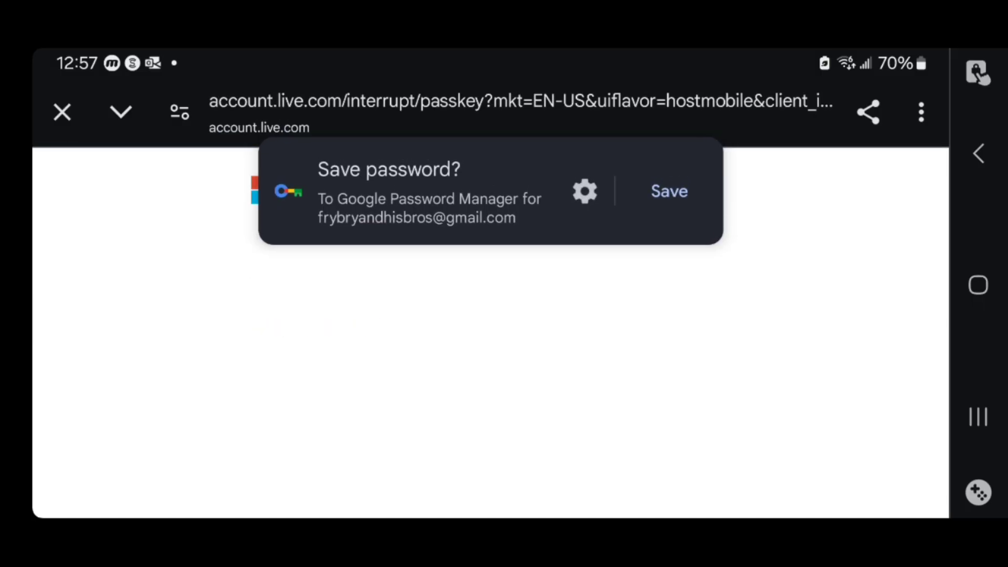
pyautogui.scroll(-5, 491, 294)
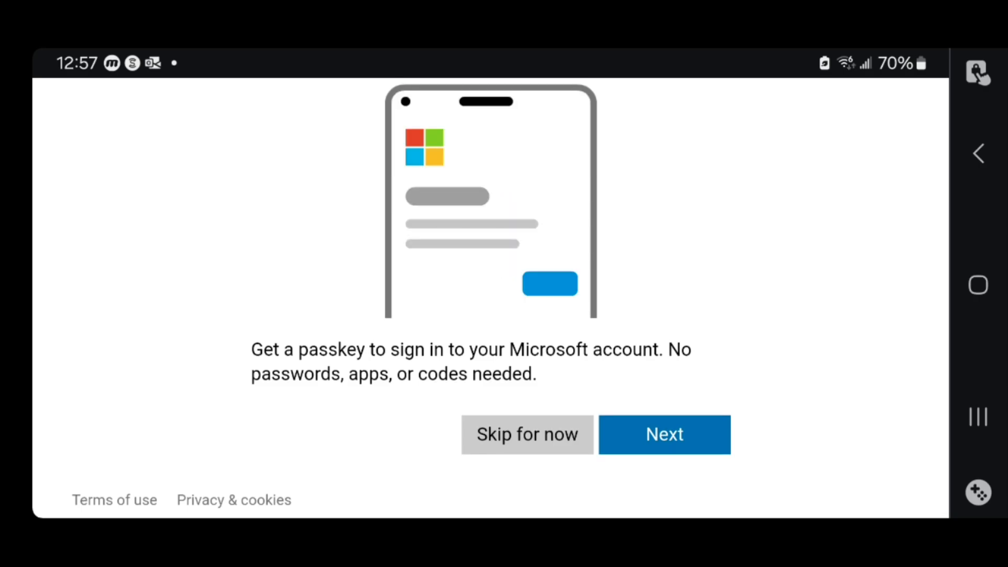
pyautogui.click(527, 434)
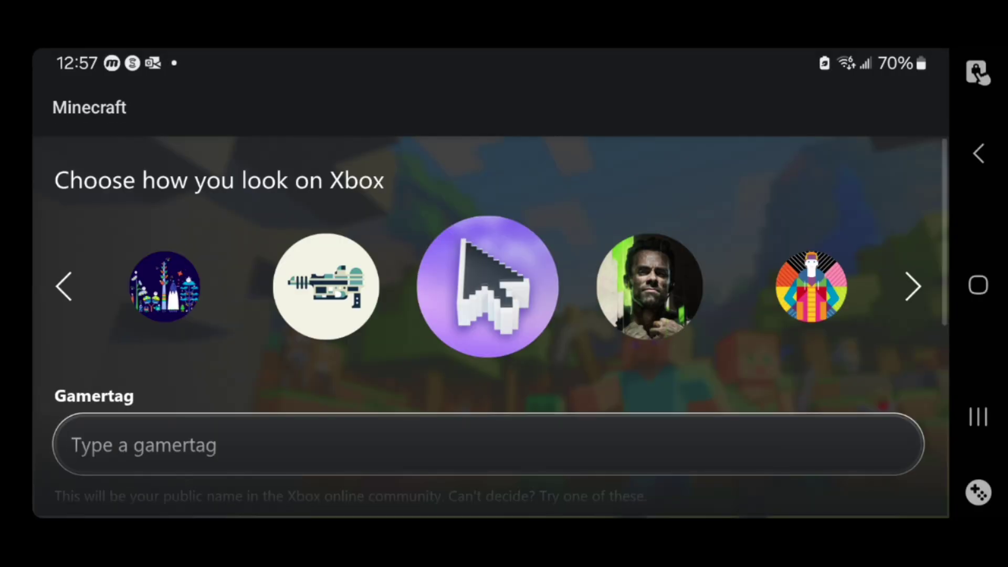
# Step: Pick a suggested gamertag for the Xbox profile and confirm with LET'S GO
pyautogui.click(65, 286)
pyautogui.scroll(-3, 488, 315)
pyautogui.scroll(1, 488, 315)
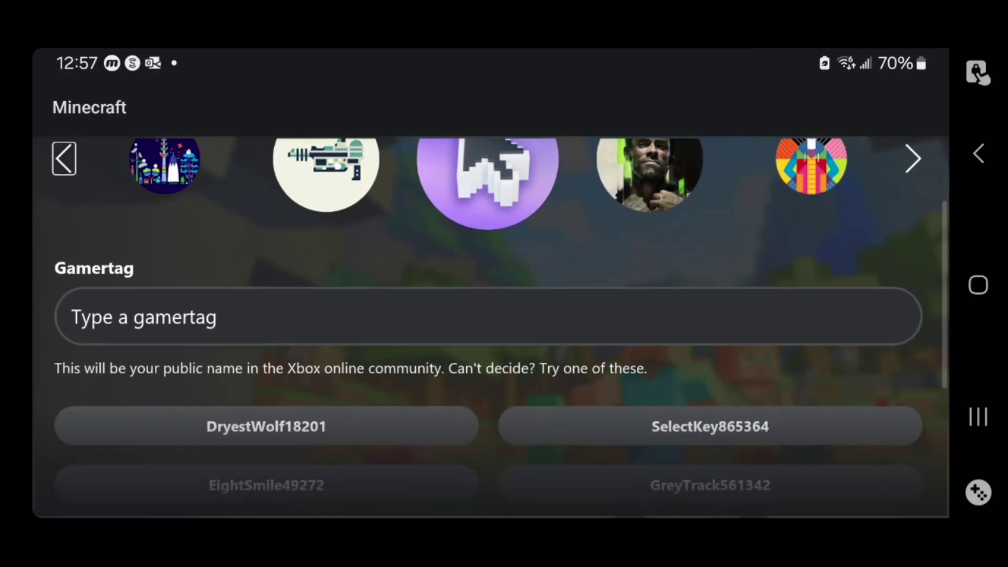
pyautogui.scroll(-1, 499, 323)
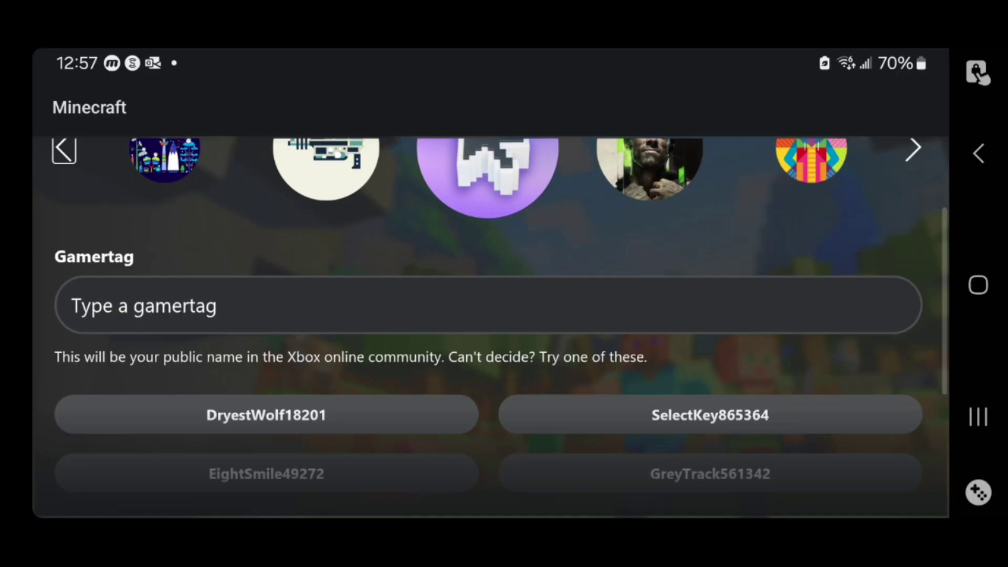
pyautogui.scroll(-4, 488, 315)
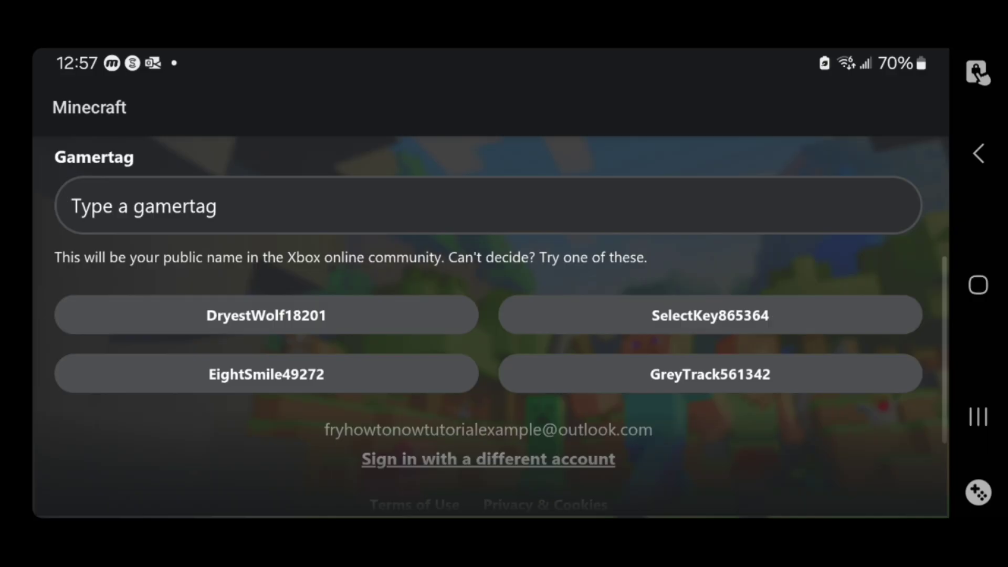
pyautogui.click(710, 315)
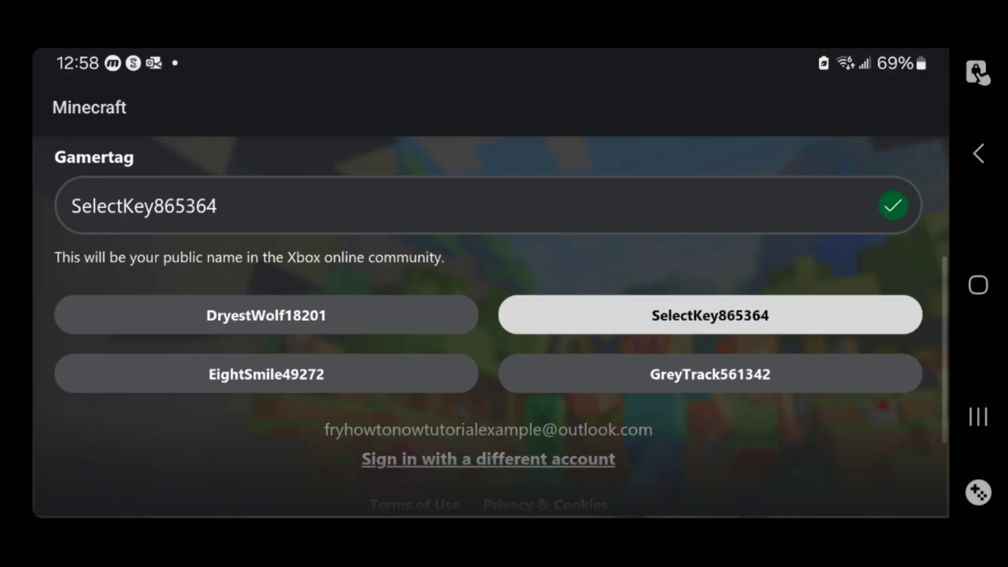
pyautogui.scroll(-5, 489, 326)
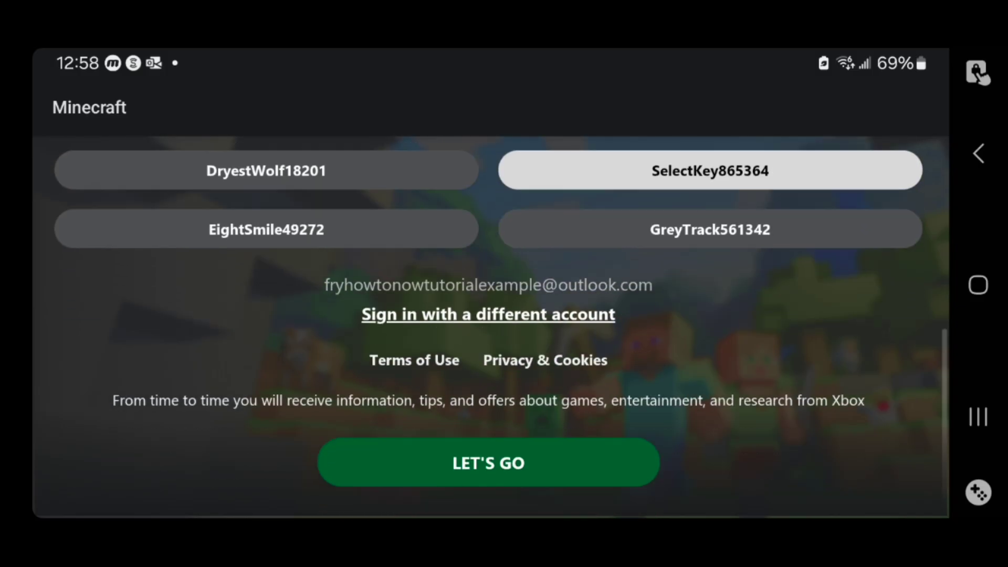
pyautogui.click(489, 462)
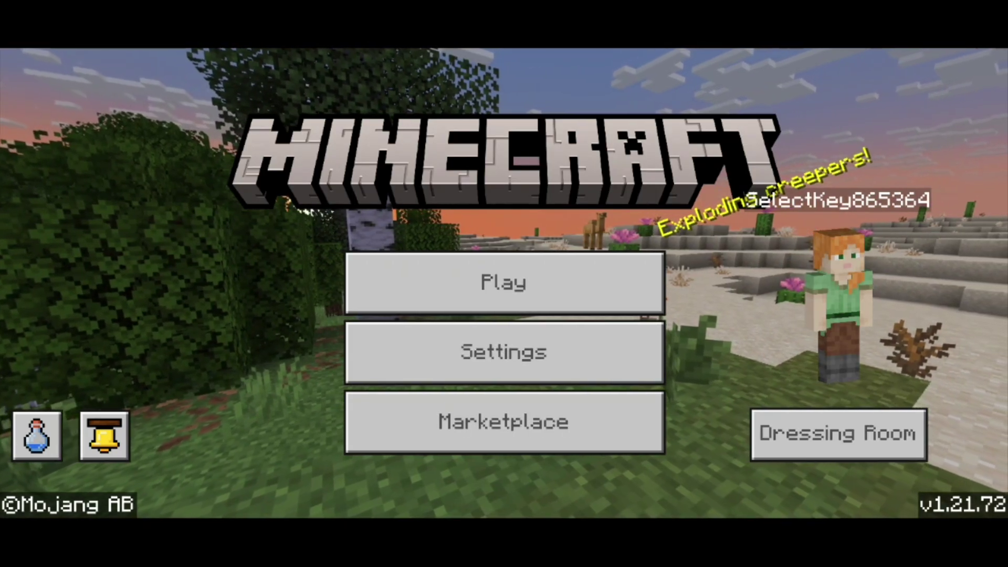
# Step: Open Play, browse the featured Servers list, and view Enchanted Dragons' details
pyautogui.click(504, 282)
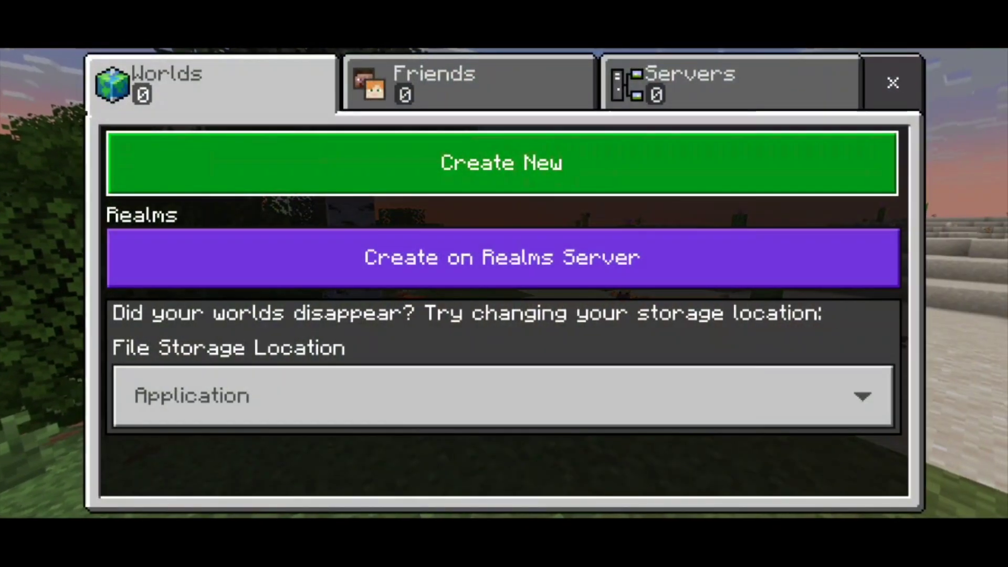
pyautogui.click(730, 83)
pyautogui.scroll(-3, 302, 309)
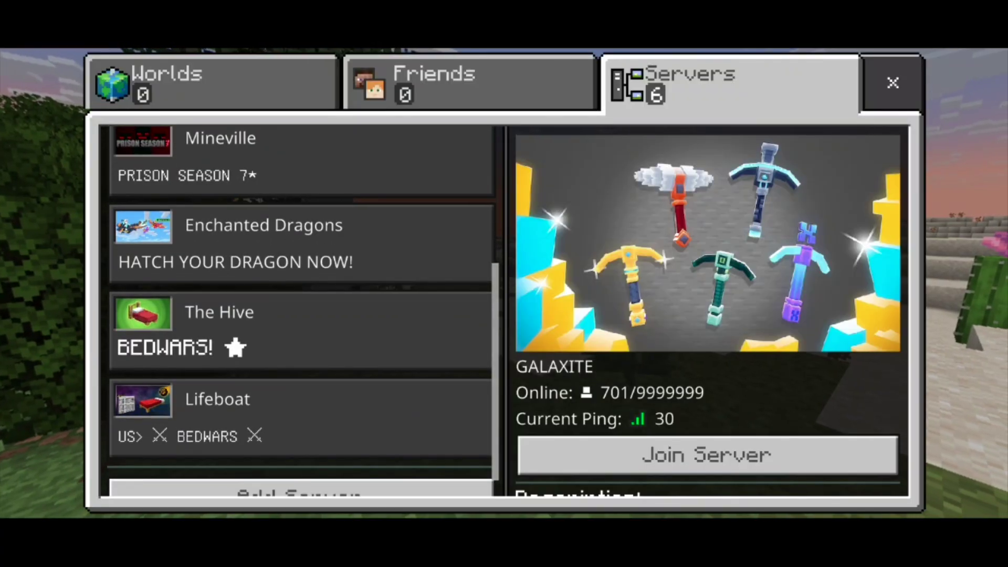
pyautogui.scroll(-2, 302, 309)
pyautogui.click(302, 246)
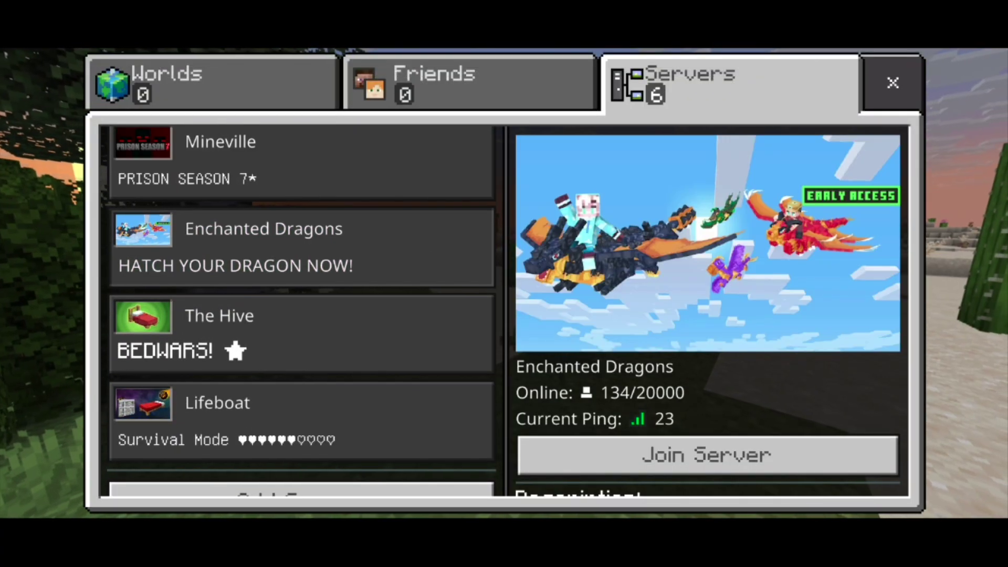